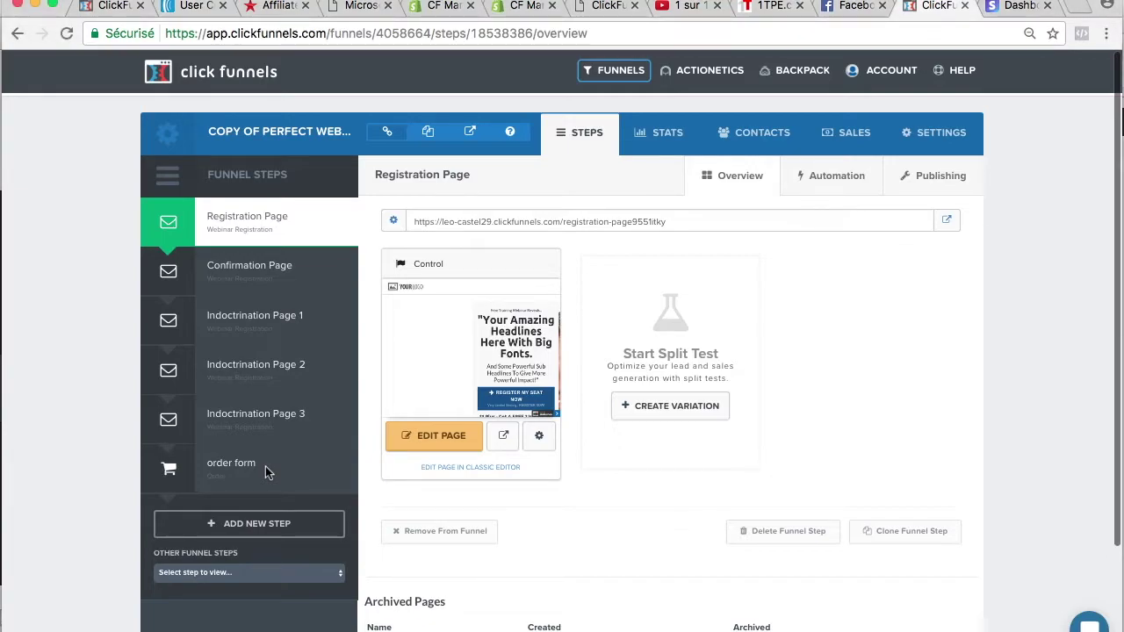
- Open the funnel's order form step, and switch to the Stripe dashboard's list of subscription plans
click(235, 472)
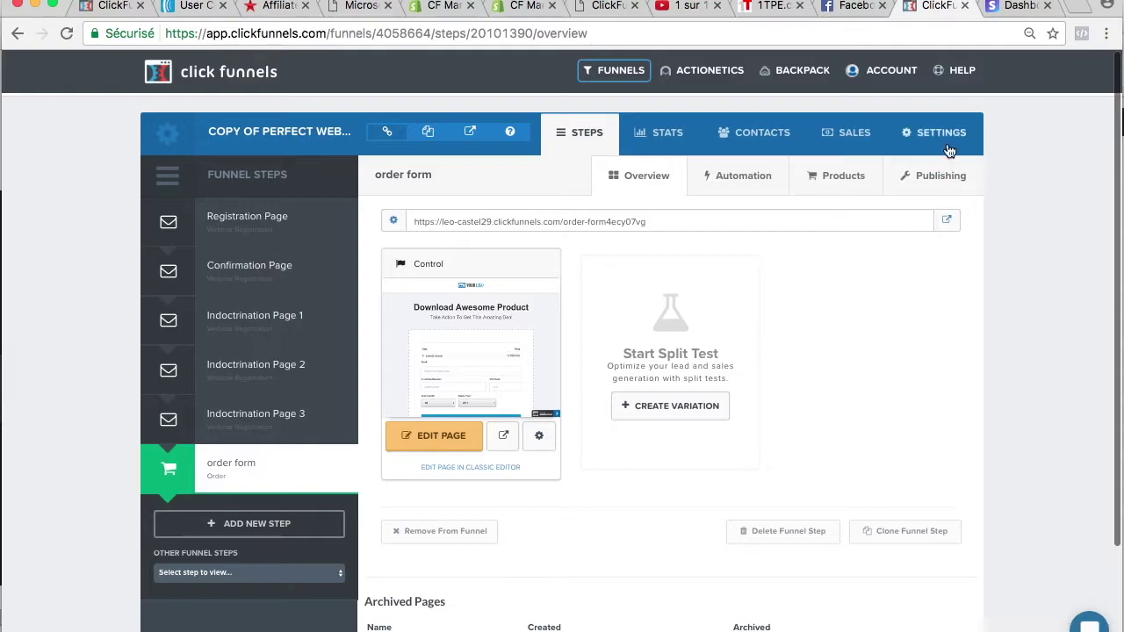
click(1021, 7)
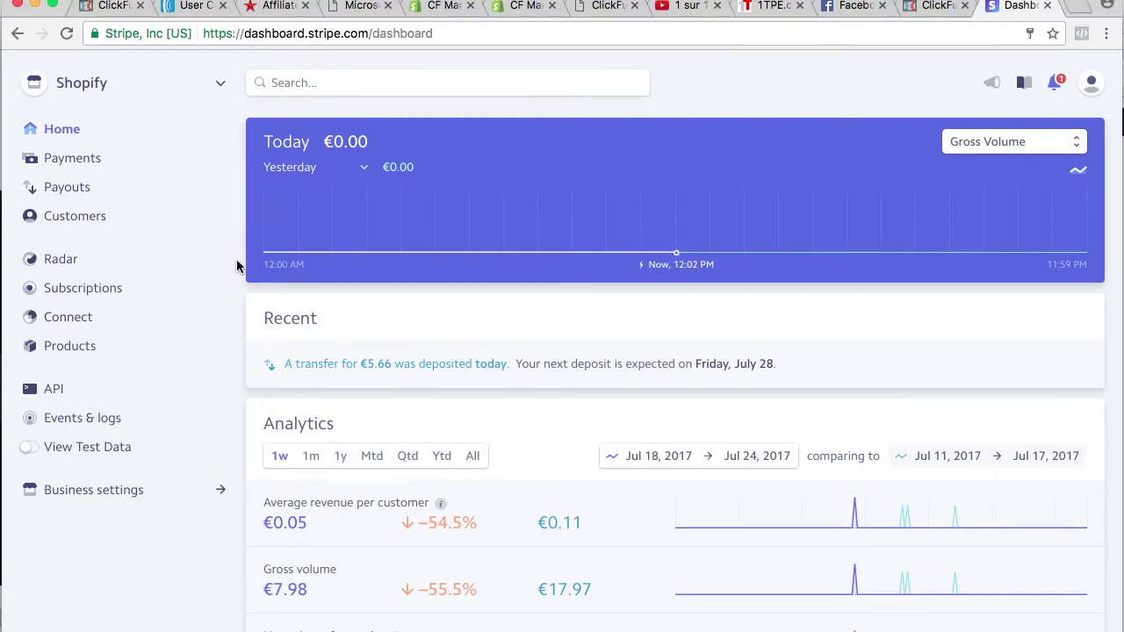
click(99, 294)
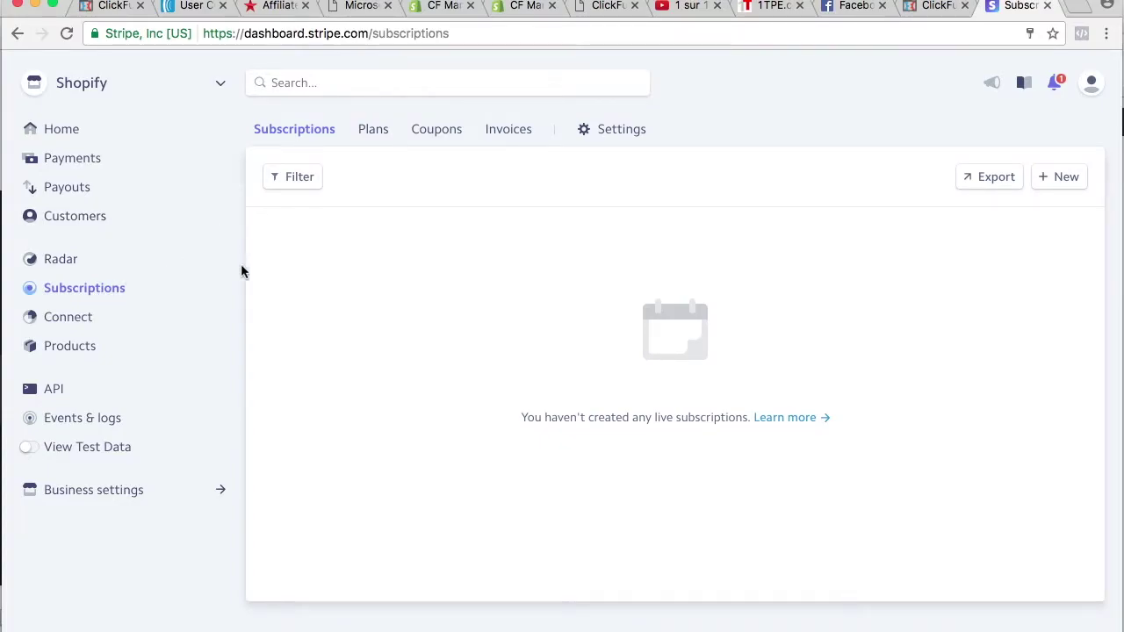
click(373, 133)
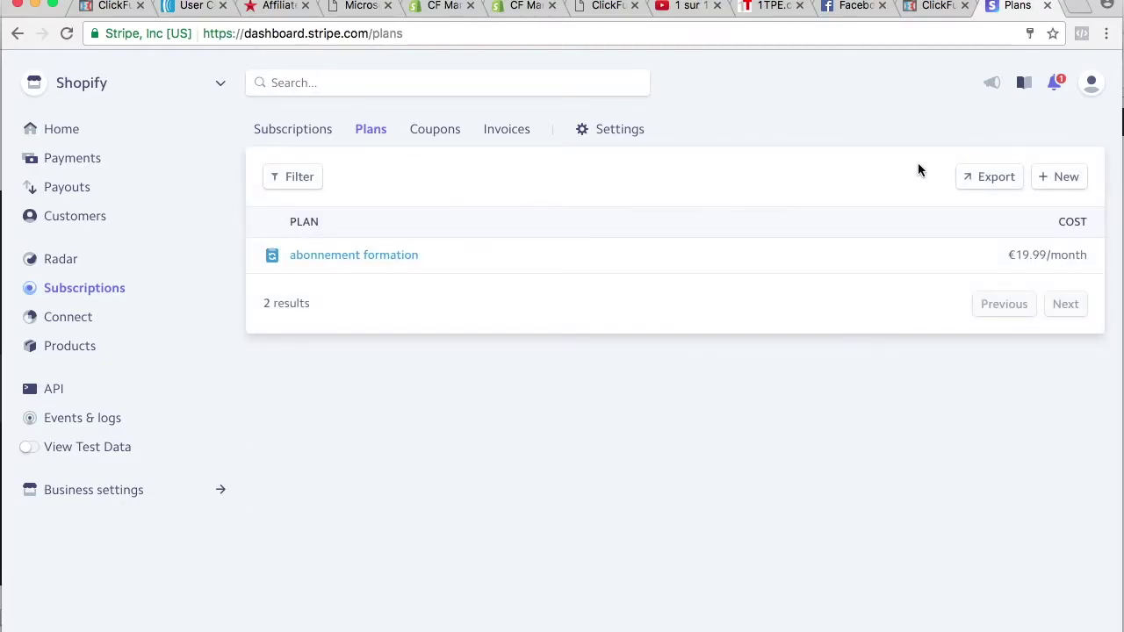
- Start a new subscription plan with ID 02, name "test" and an amount of 19.99 EUR
click(1066, 178)
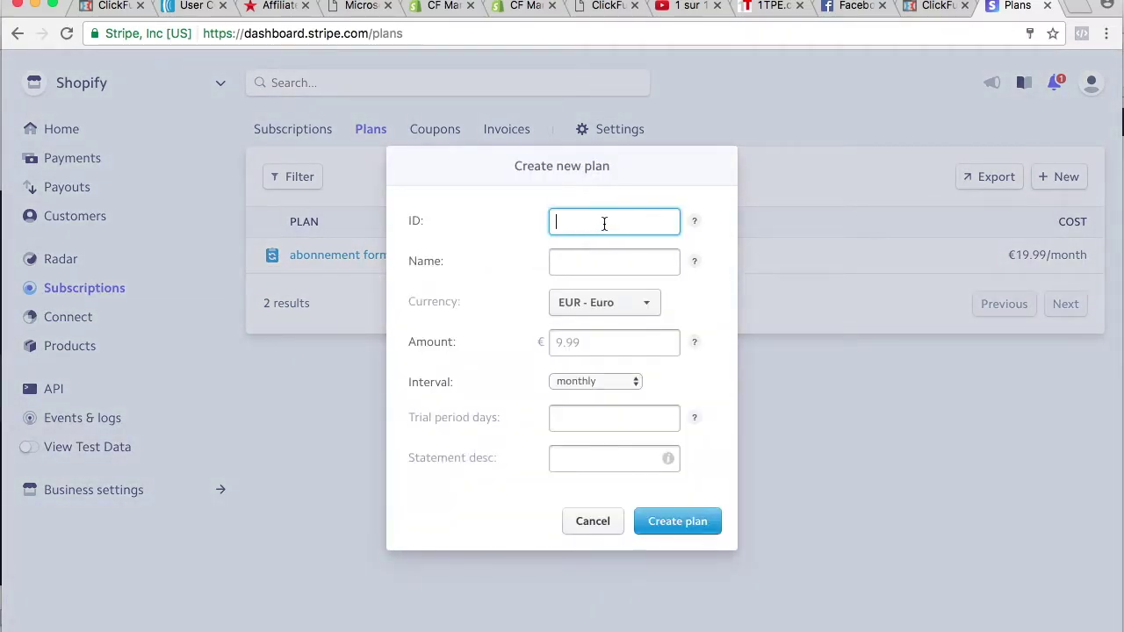
text(02)
mouse_move(700, 228)
click(575, 264)
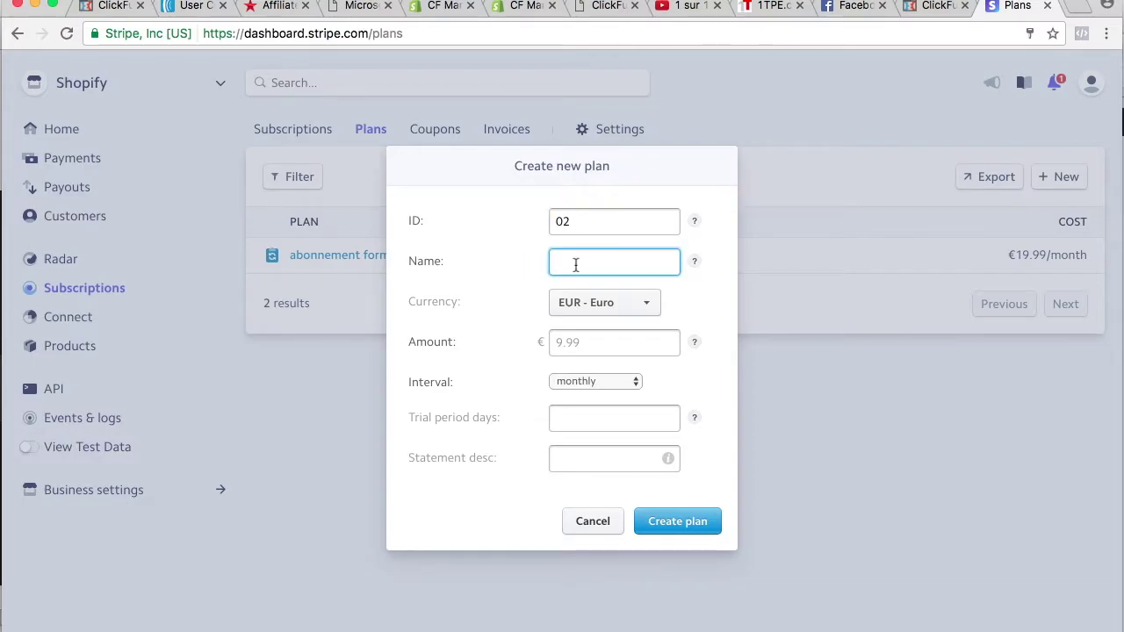
text(test)
click(564, 340)
text(19)
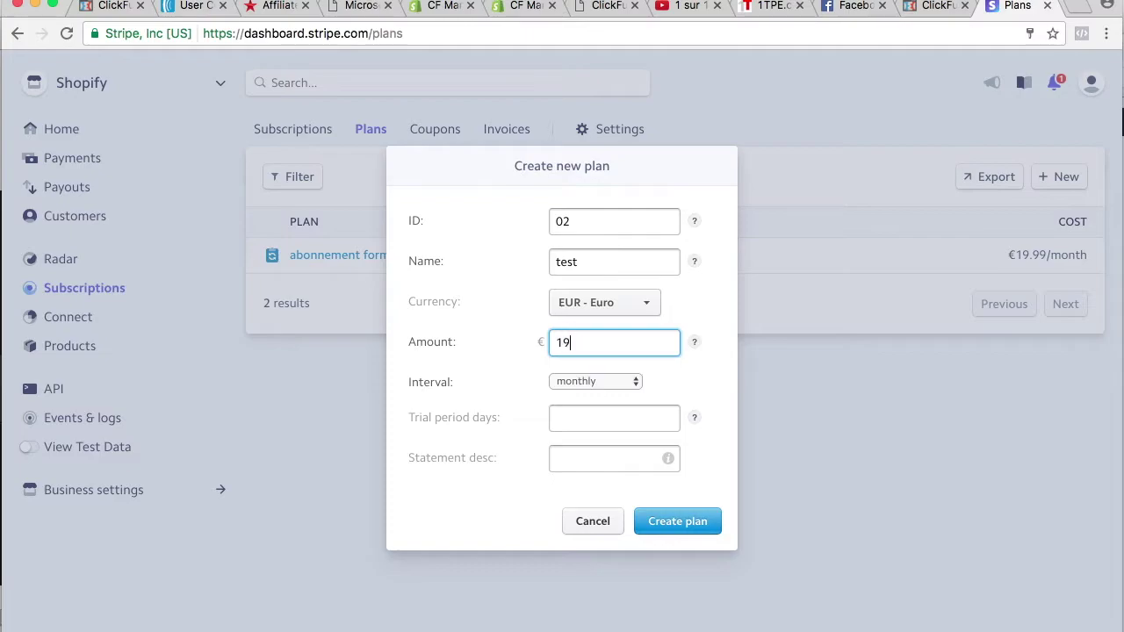
text(.99)
click(531, 353)
- Keep the plan's billing interval monthly and set its trial period to 30 days
click(609, 378)
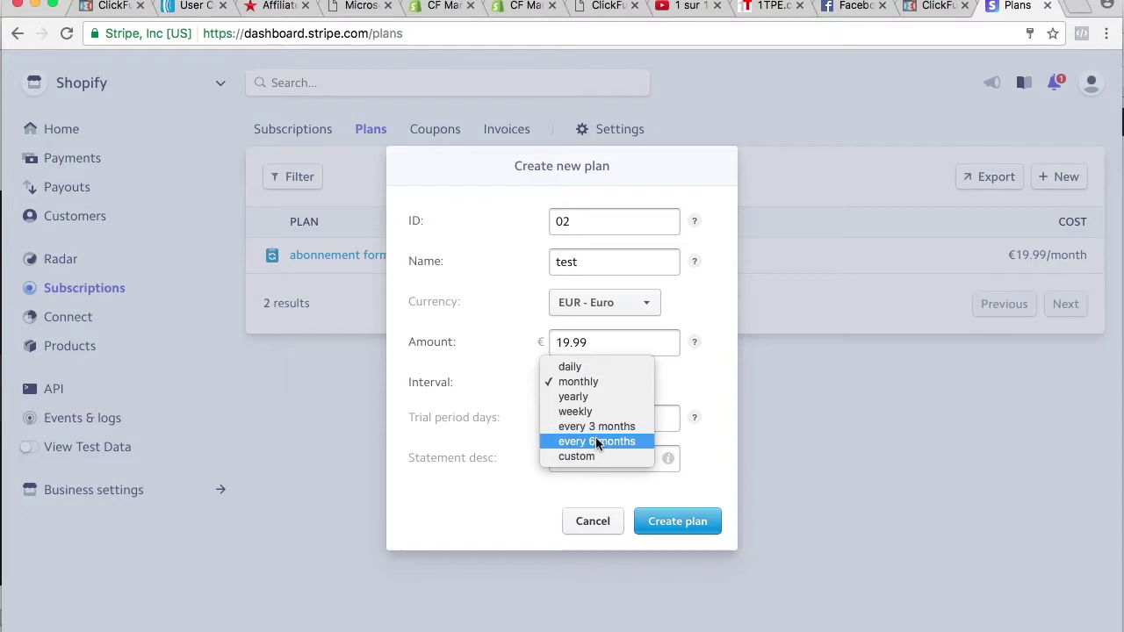
click(524, 361)
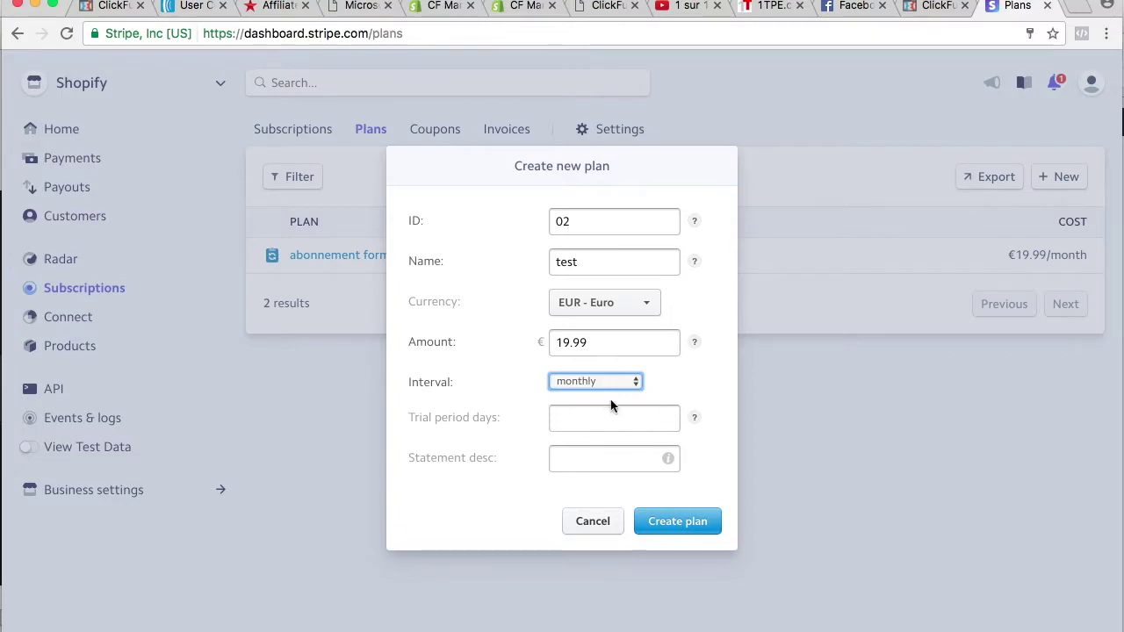
click(523, 378)
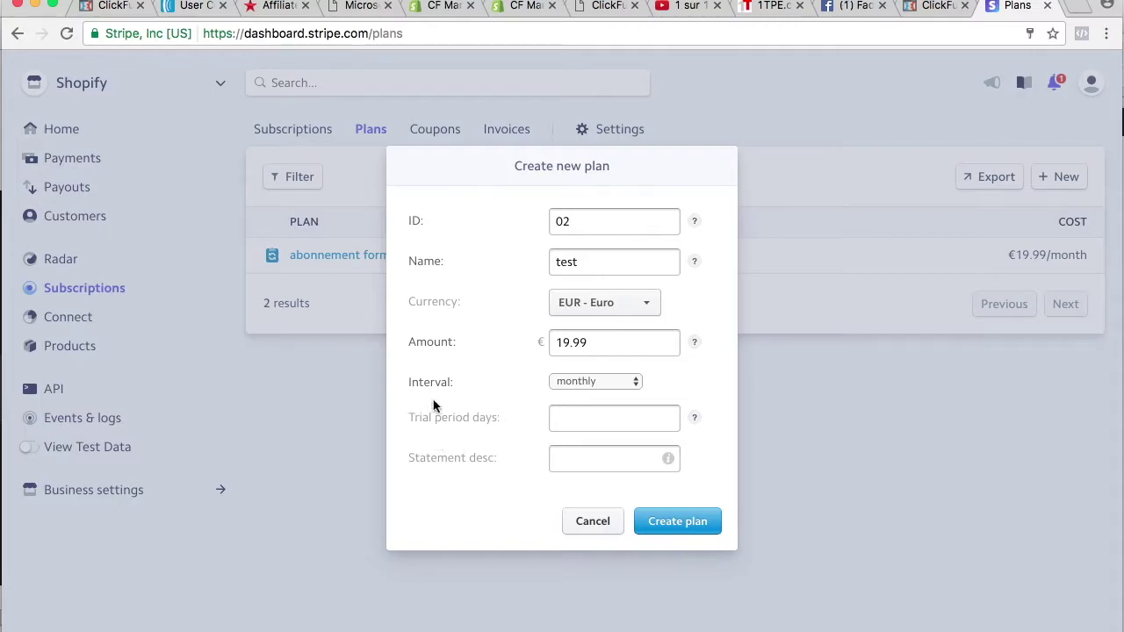
click(576, 417)
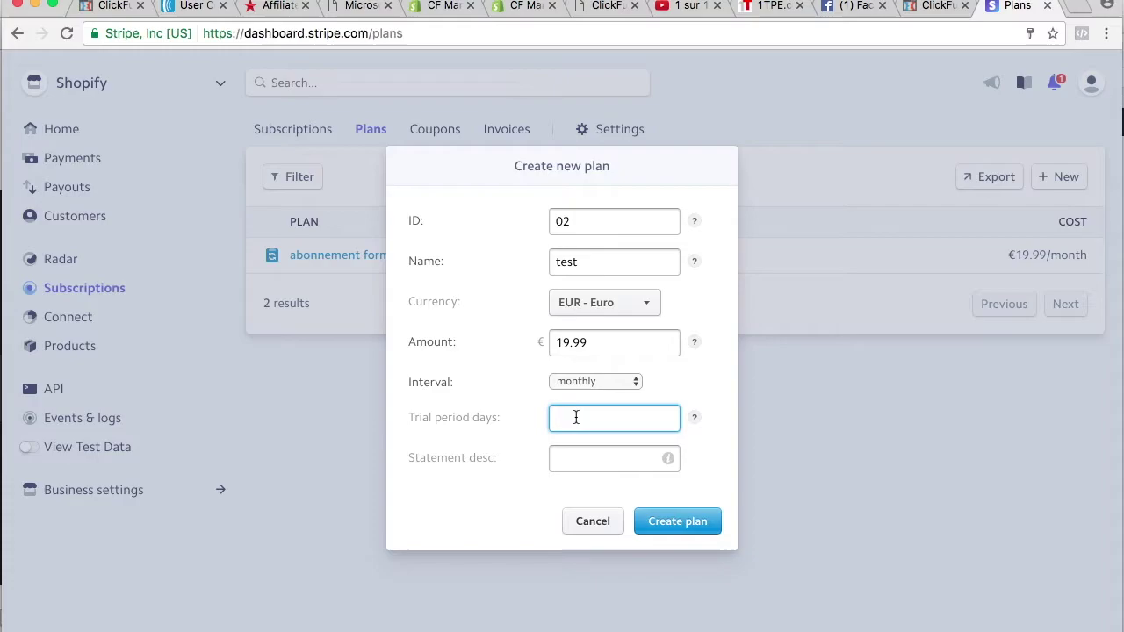
text(30)
click(525, 422)
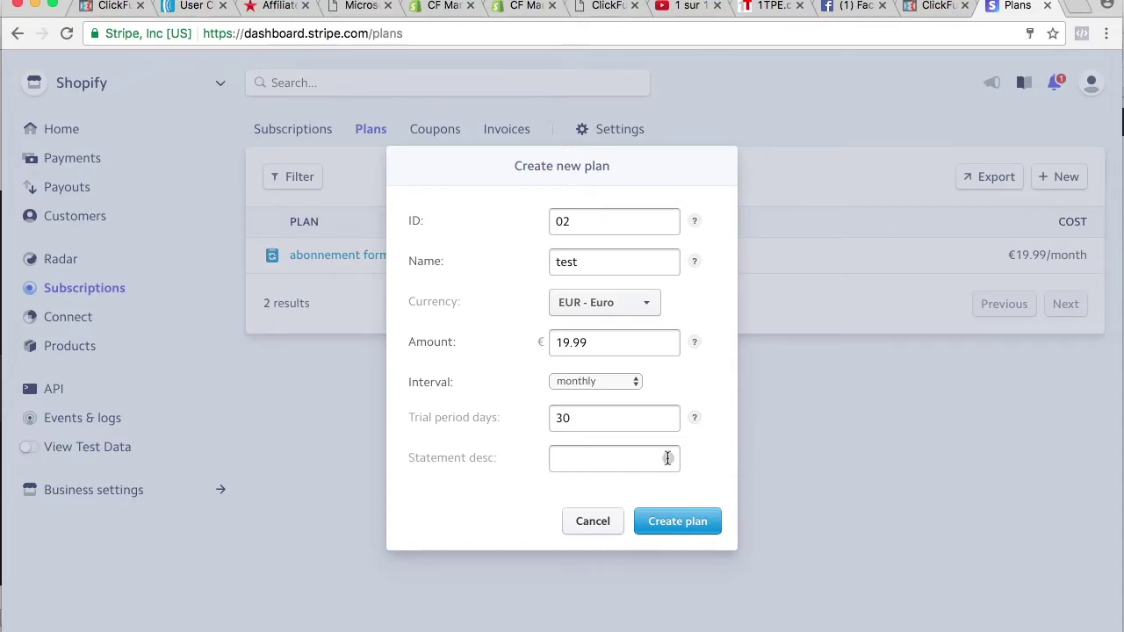
- Leave the statement description empty and create the plan
click(593, 458)
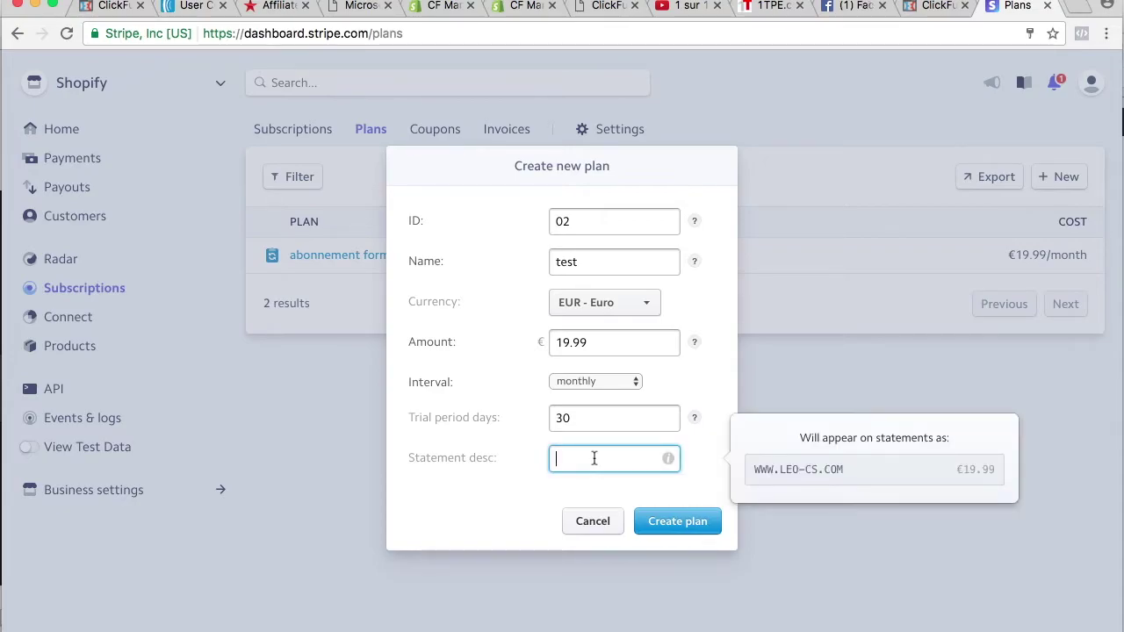
click(701, 444)
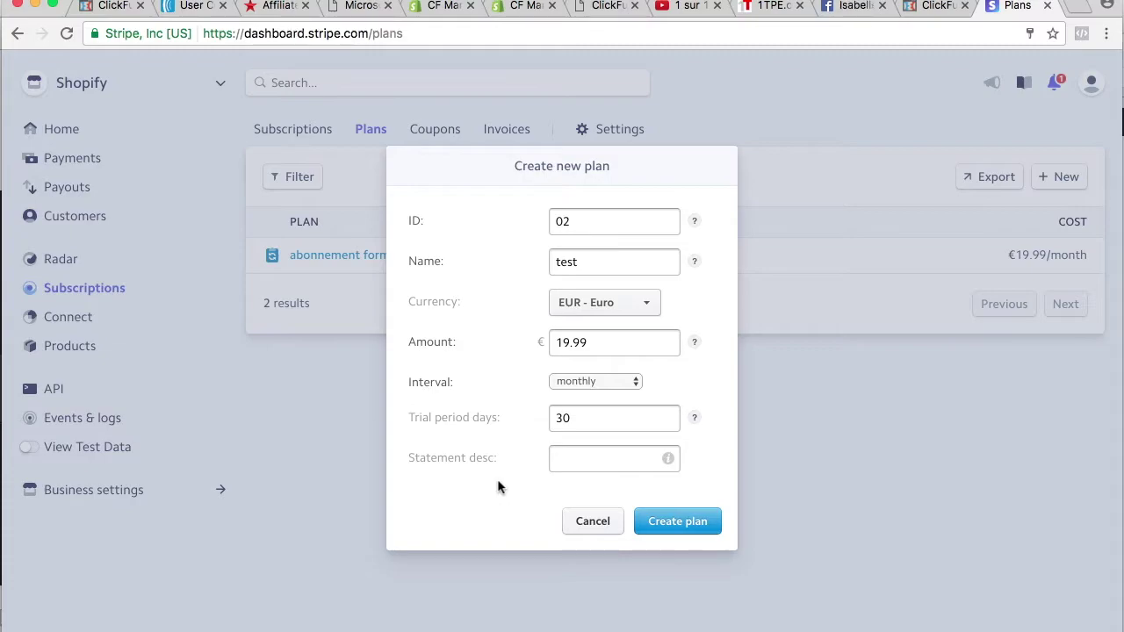
click(689, 523)
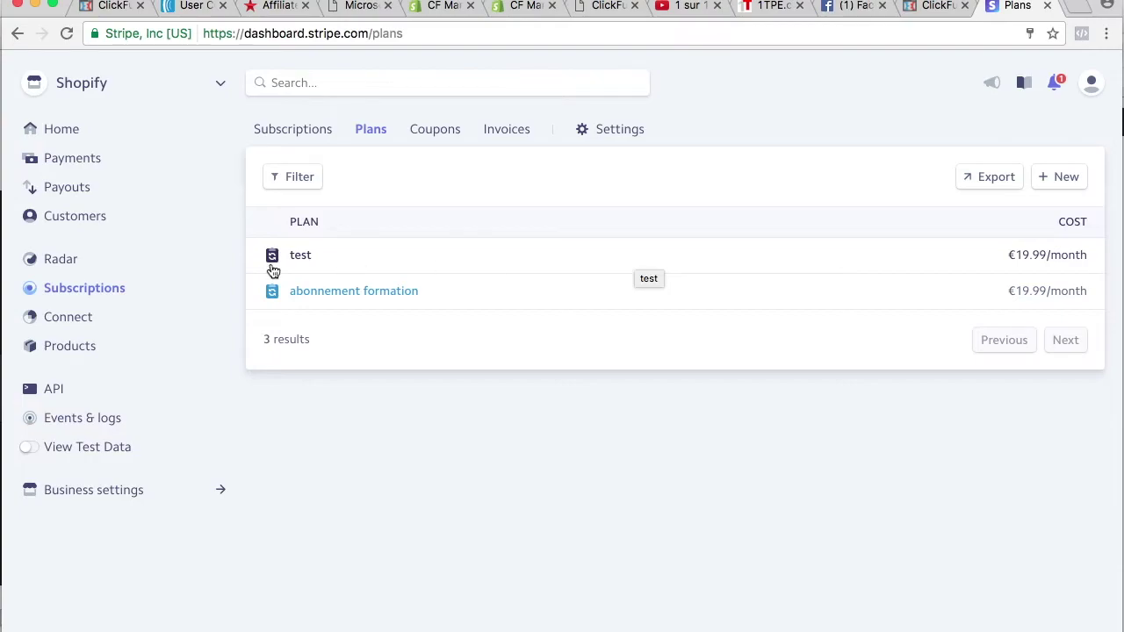
- Switch to ClickFunnels and start a new order form product named "période d'essai test" with Stripe as billing integration
click(120, 7)
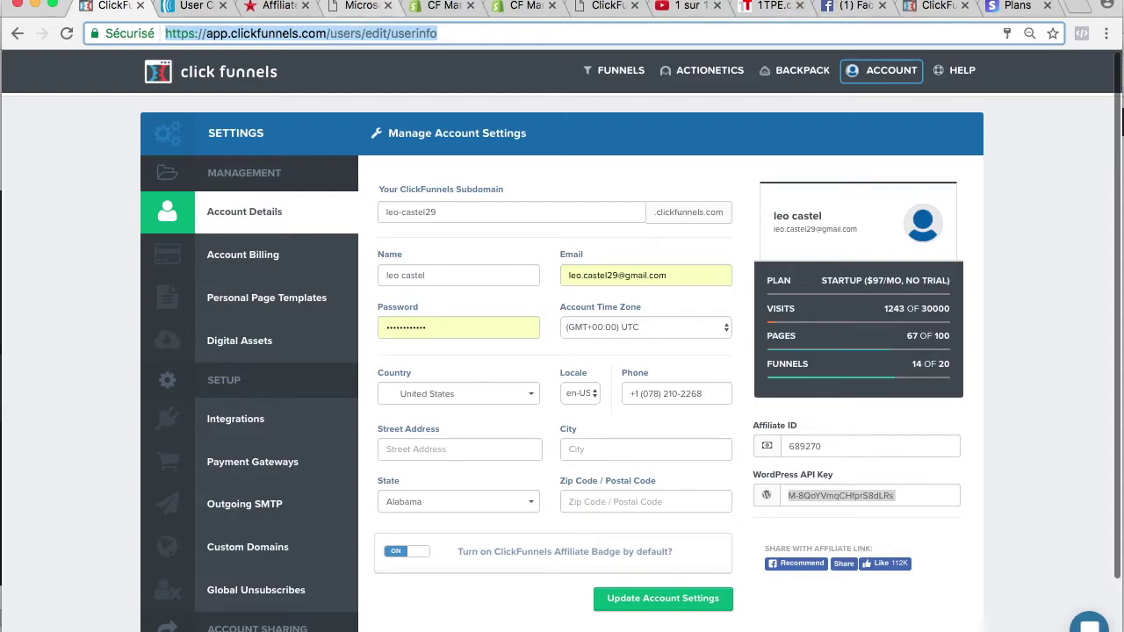
click(922, 5)
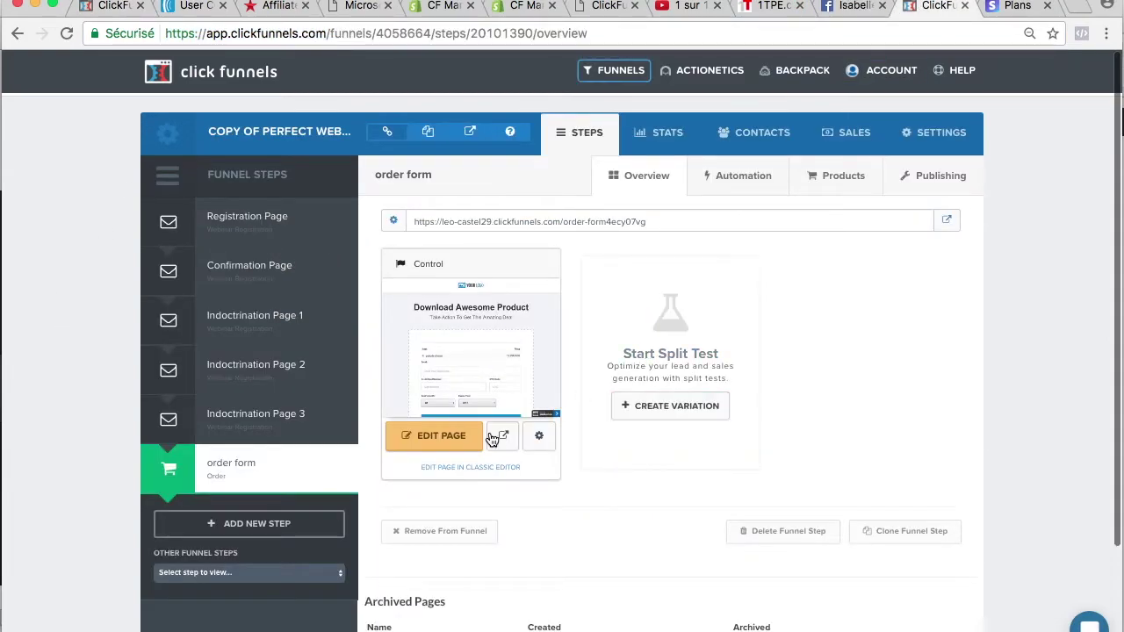
click(843, 175)
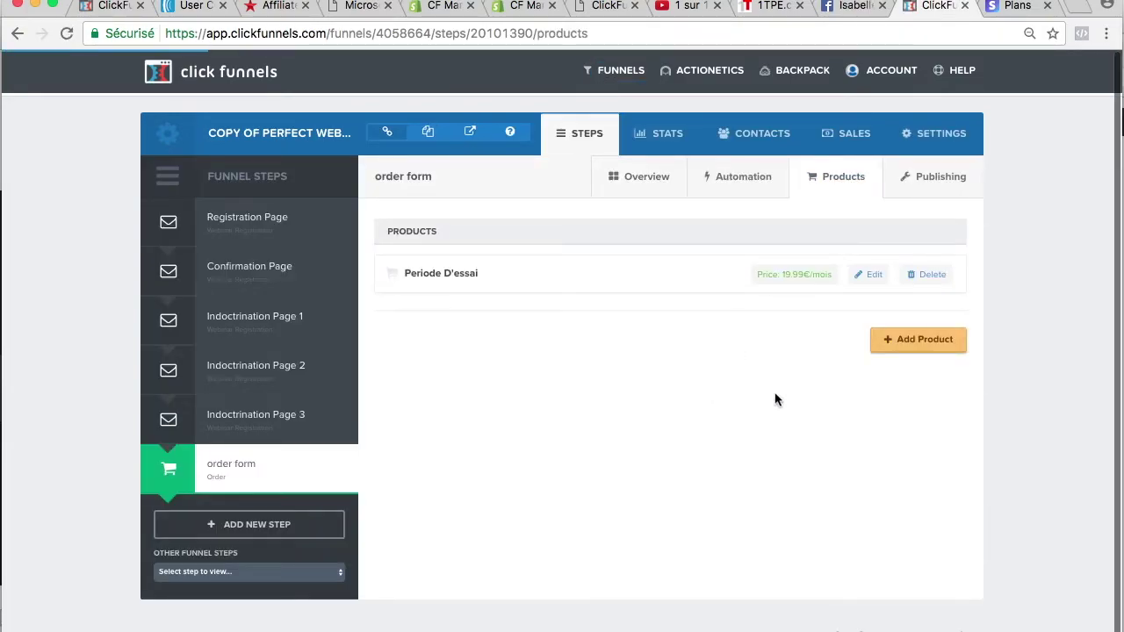
click(927, 342)
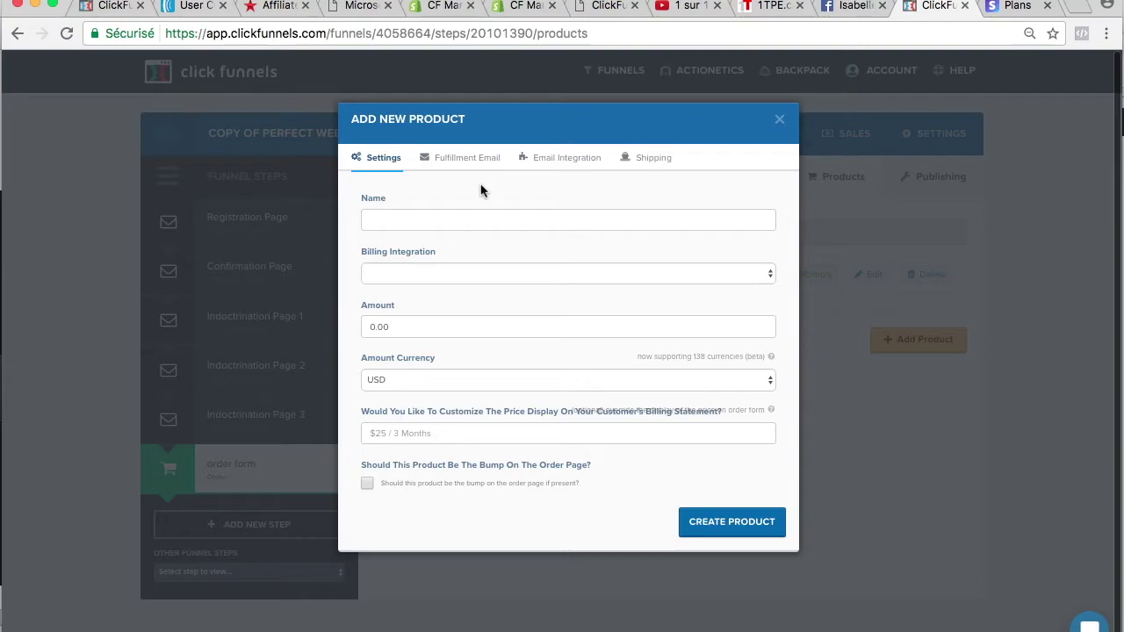
click(445, 222)
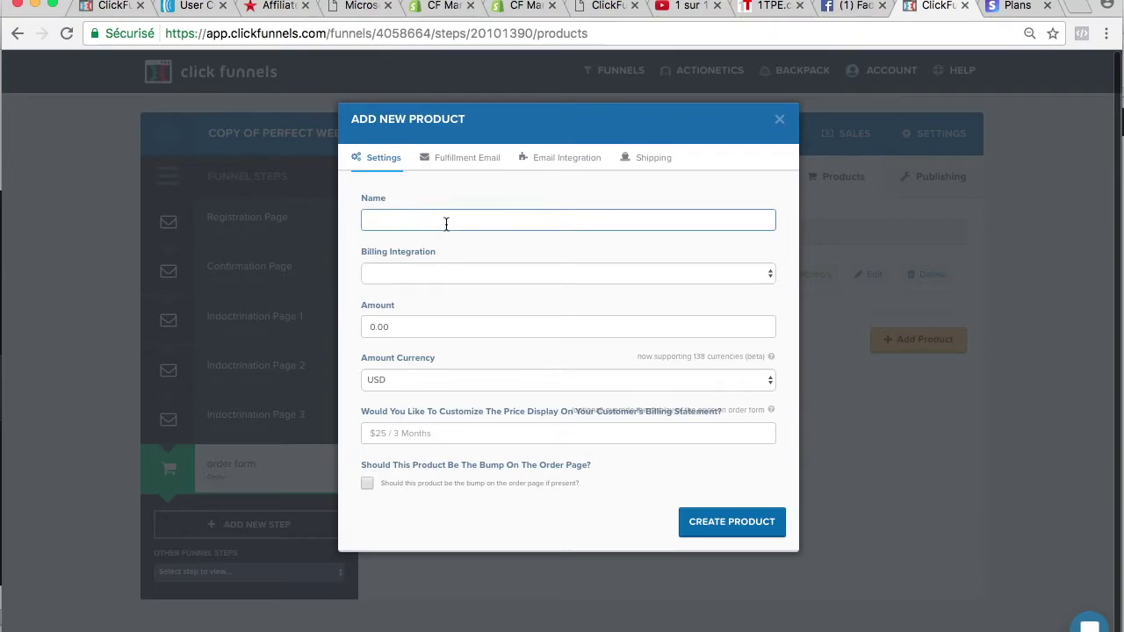
text(période d'esszi test)
click(506, 274)
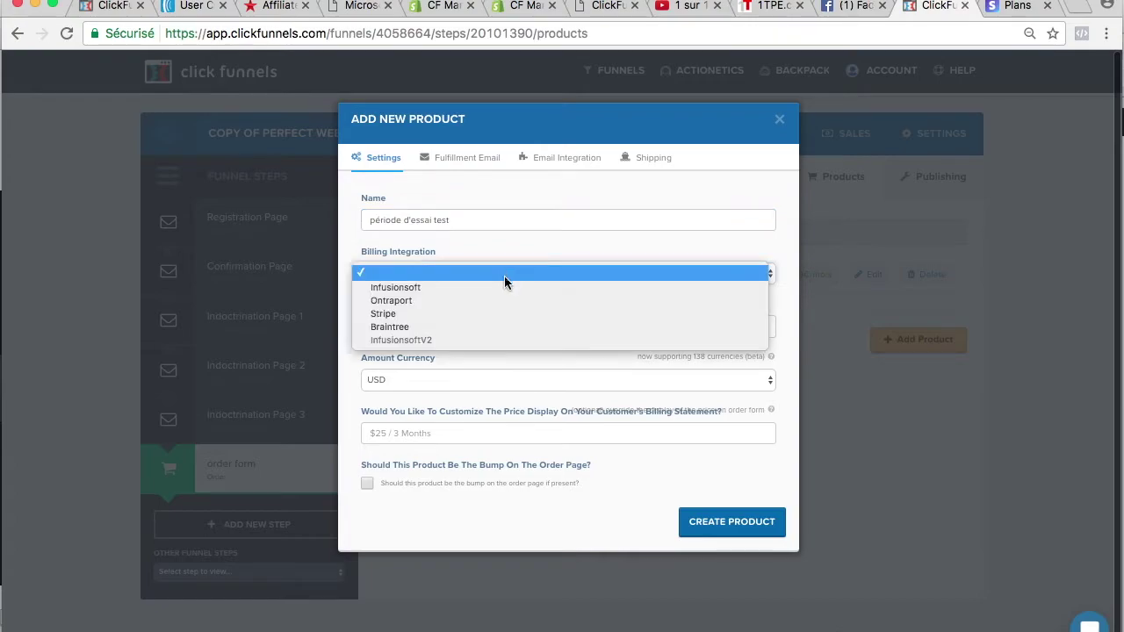
click(501, 313)
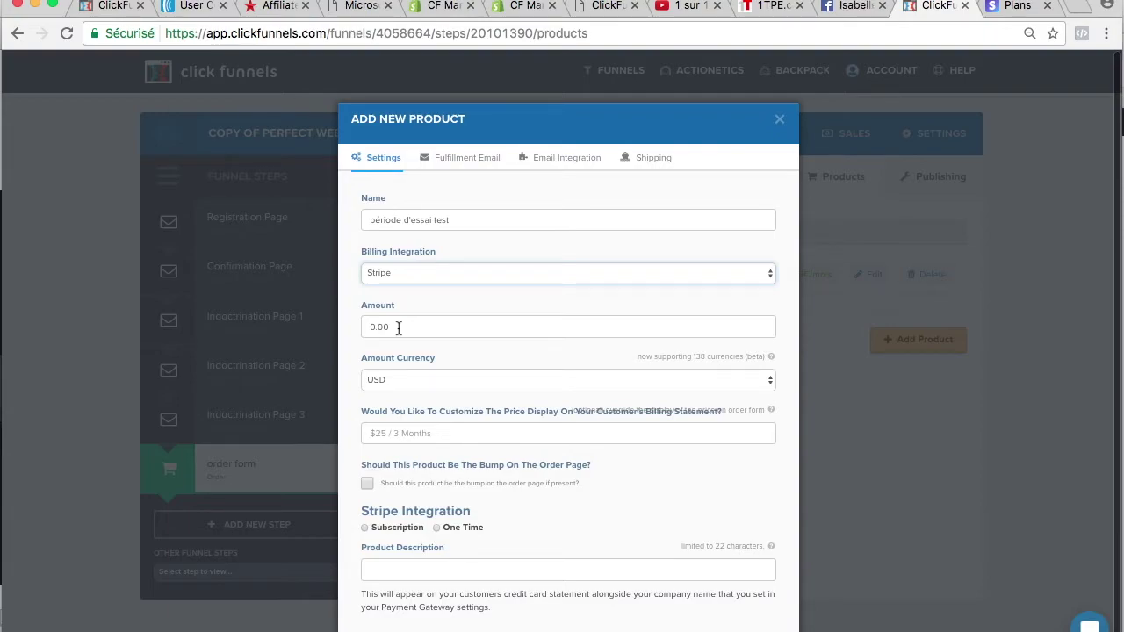
- Set the product's amount currency to EUR and its Stripe integration type to Subscription
click(518, 375)
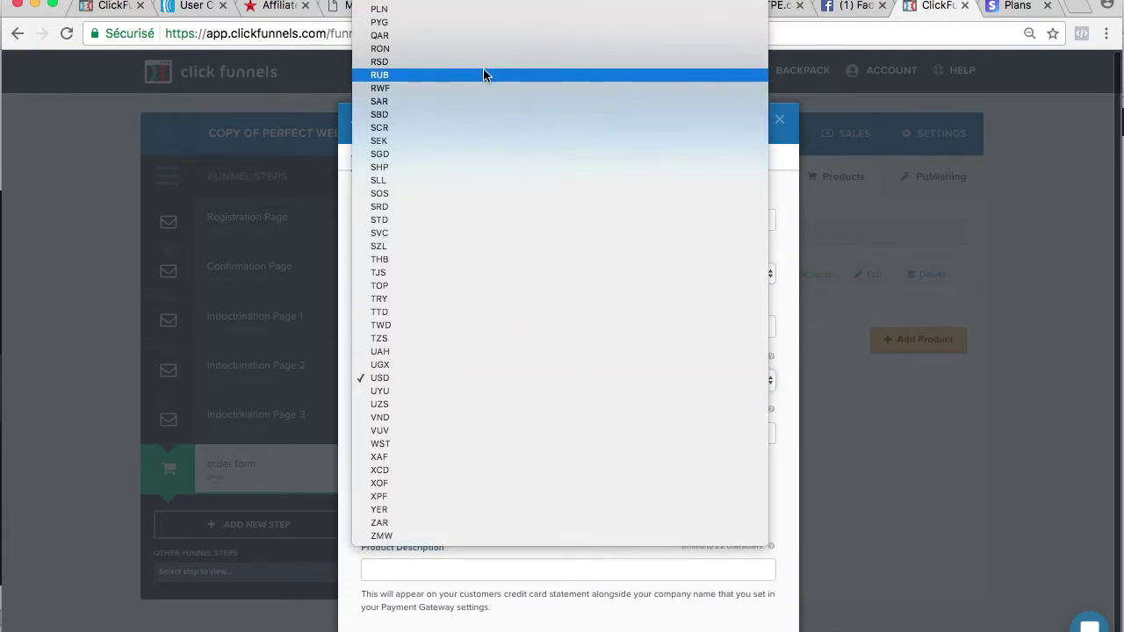
scroll(483, 70, up, 10)
click(480, 33)
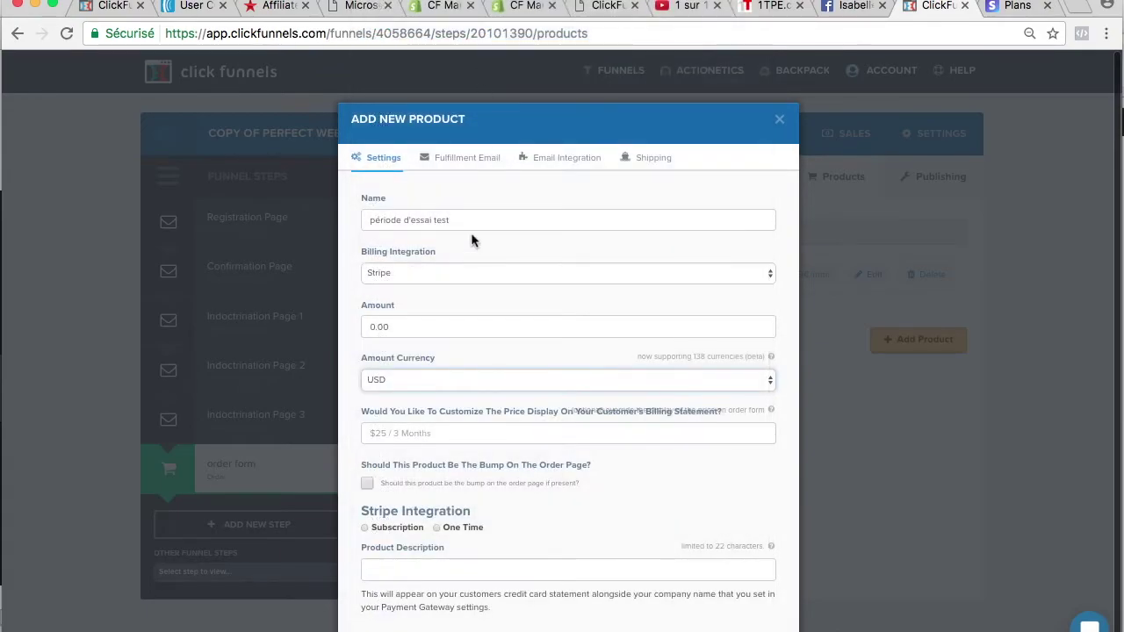
scroll(359, 409, down, 2)
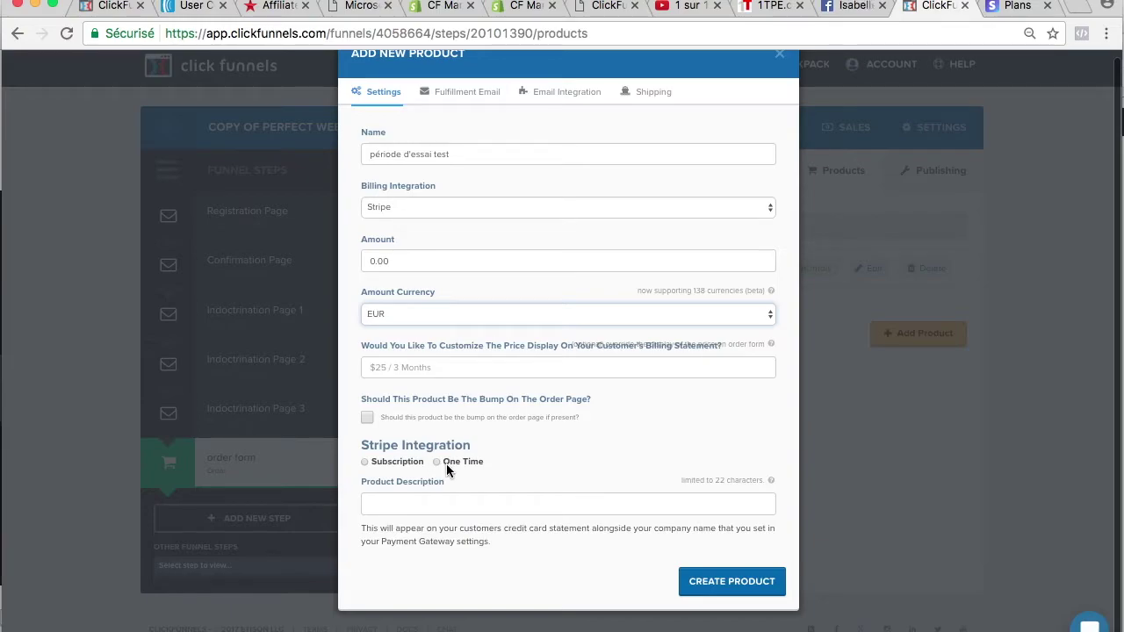
click(364, 461)
- Enter "période d'essai test" as the product description and assign the Stripe plan "test"
scroll(351, 475, down, 1)
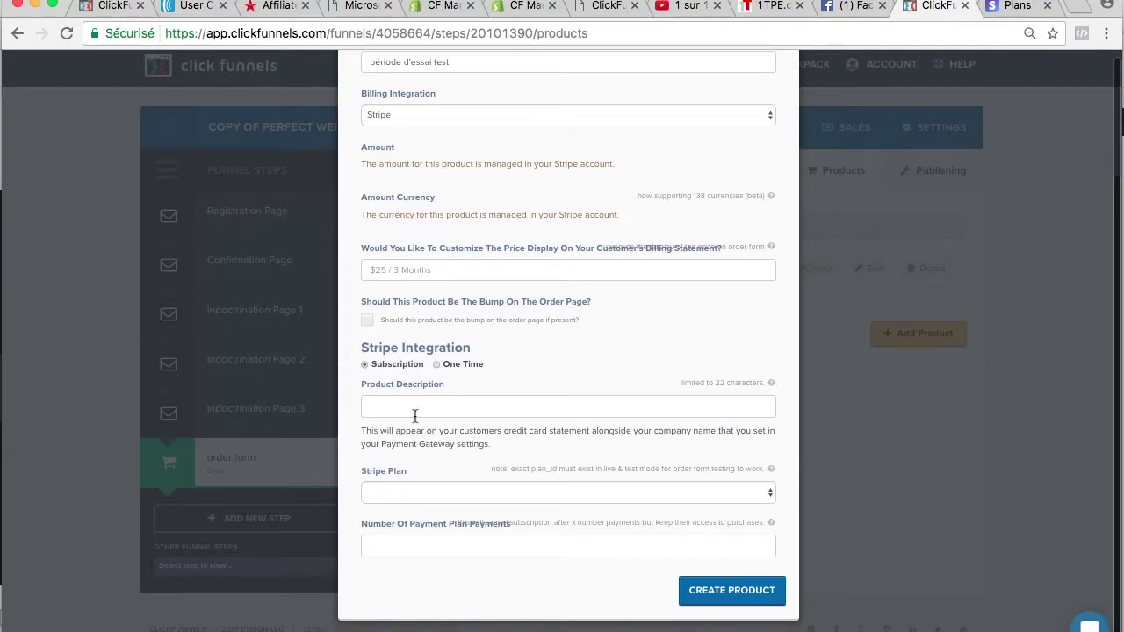
click(441, 403)
text(période)
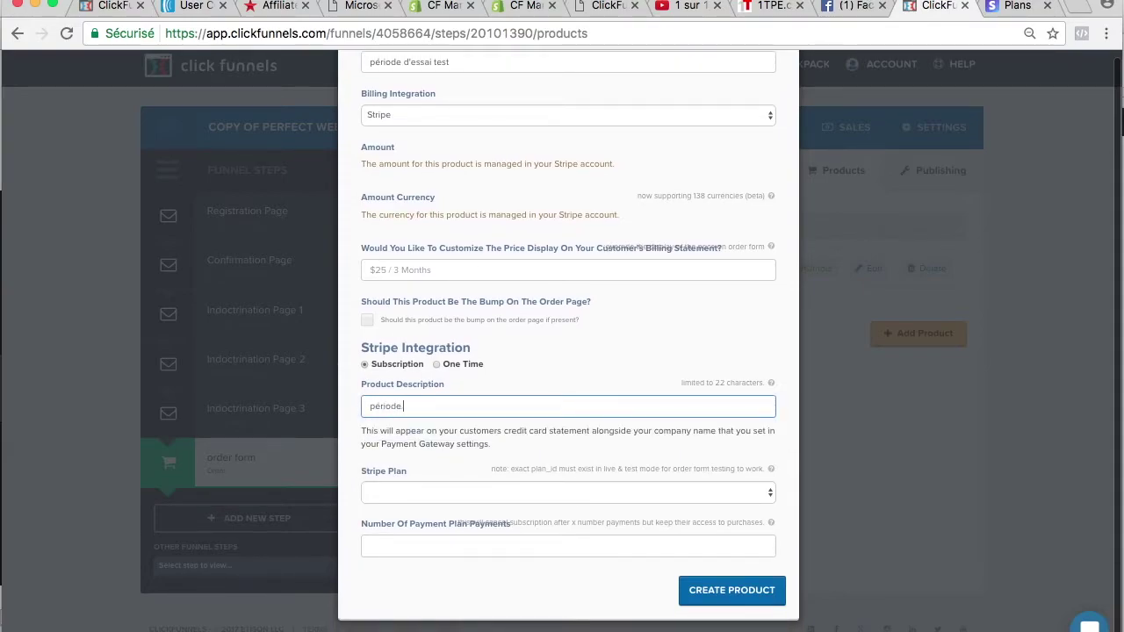
text( d'éssai test)
click(478, 491)
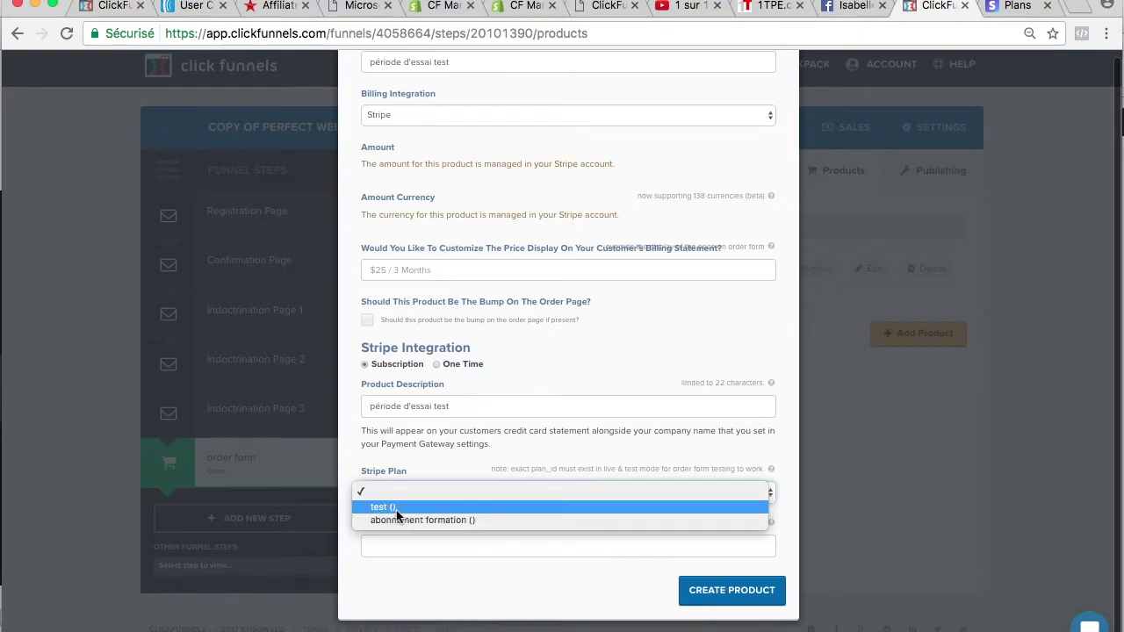
click(396, 508)
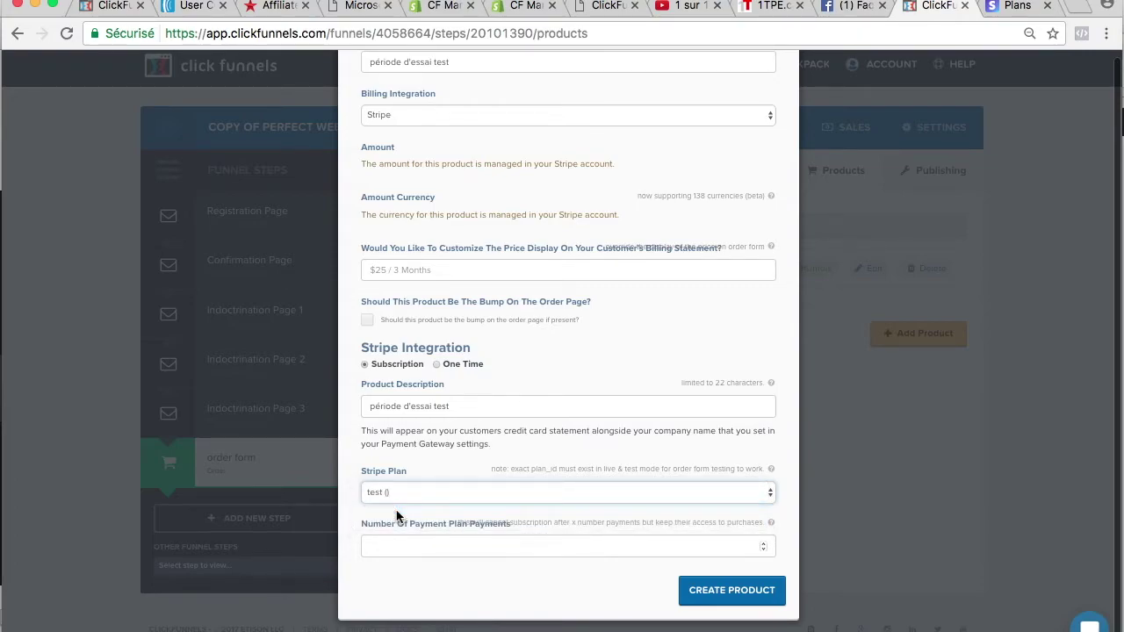
- Set the number of payment plan payments to 13 and try to create the product
click(406, 541)
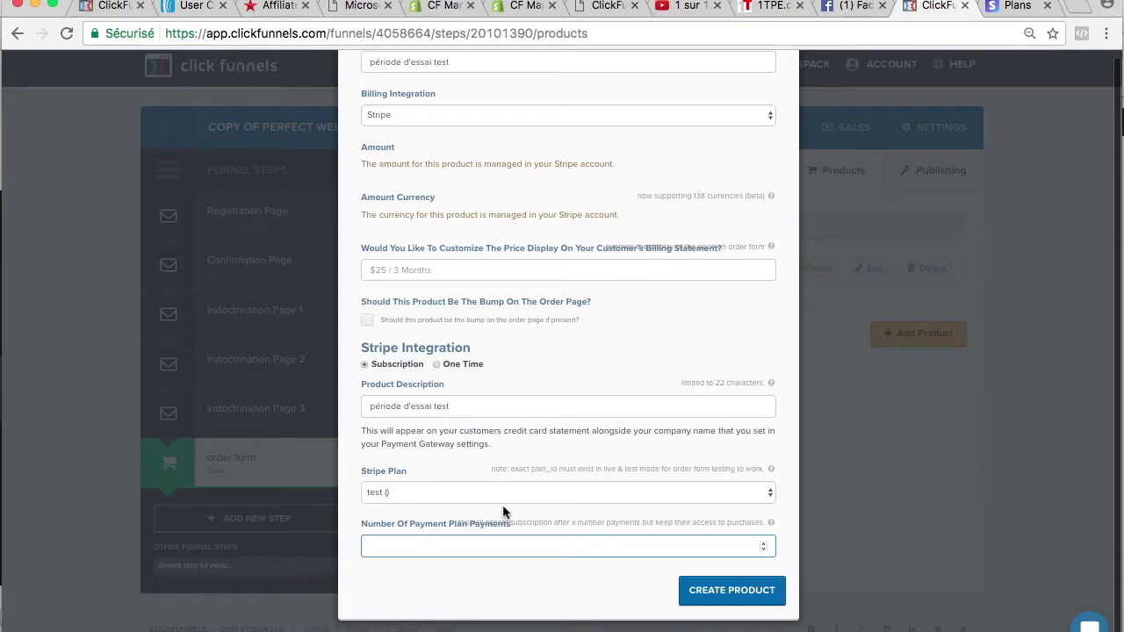
text(13)
click(480, 575)
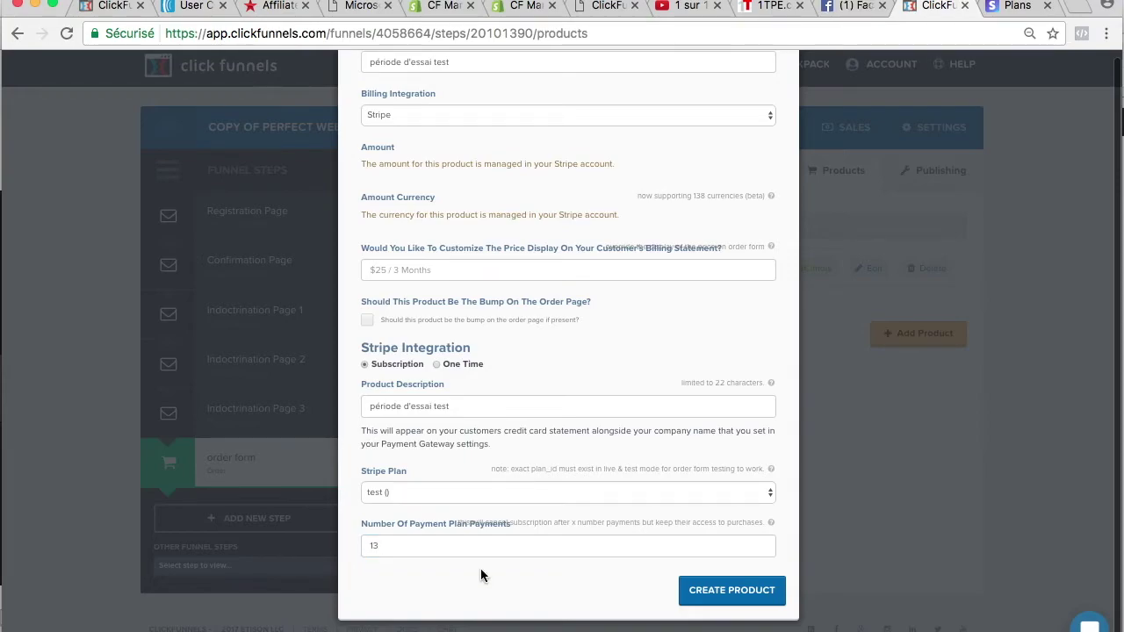
click(731, 590)
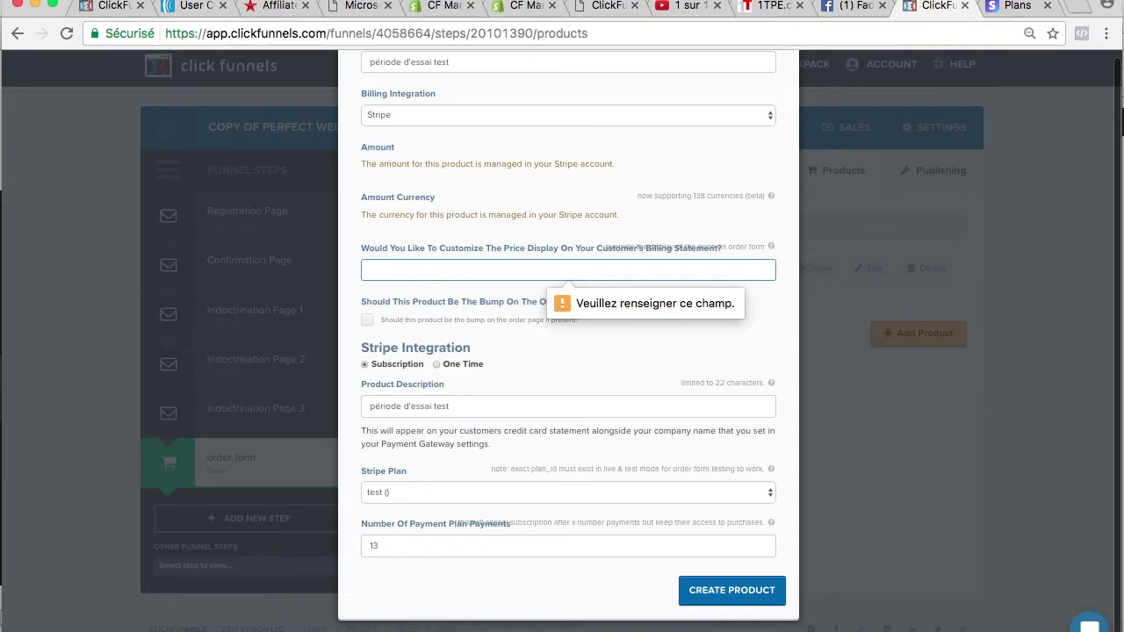
- Set the customized price display to "19.99€/mois" and try again to create the product
text(19.99)
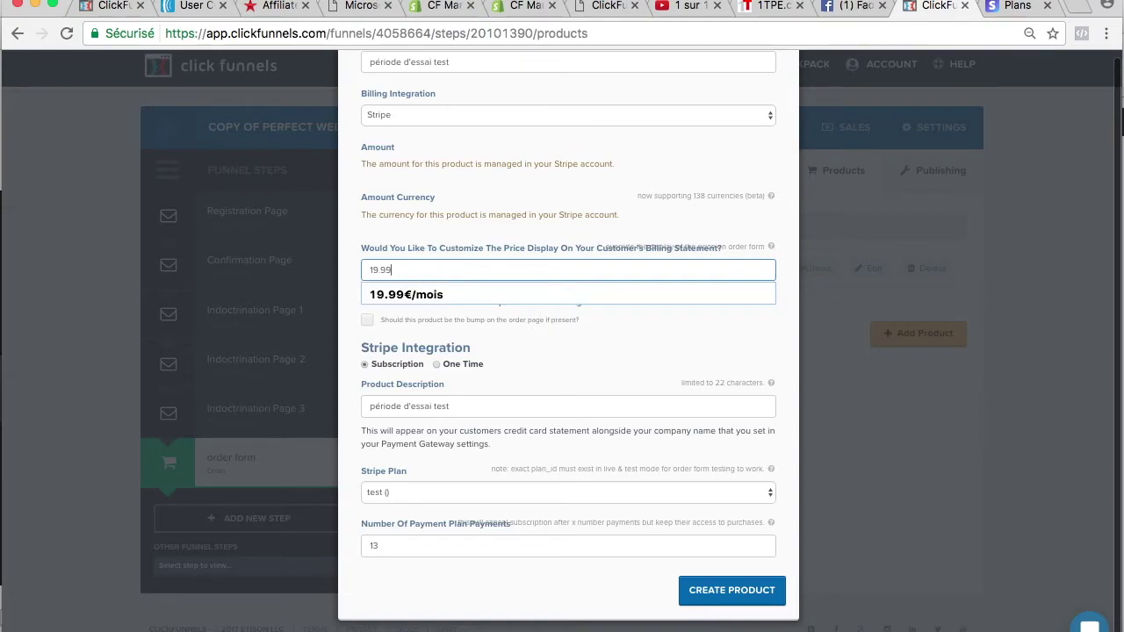
click(483, 290)
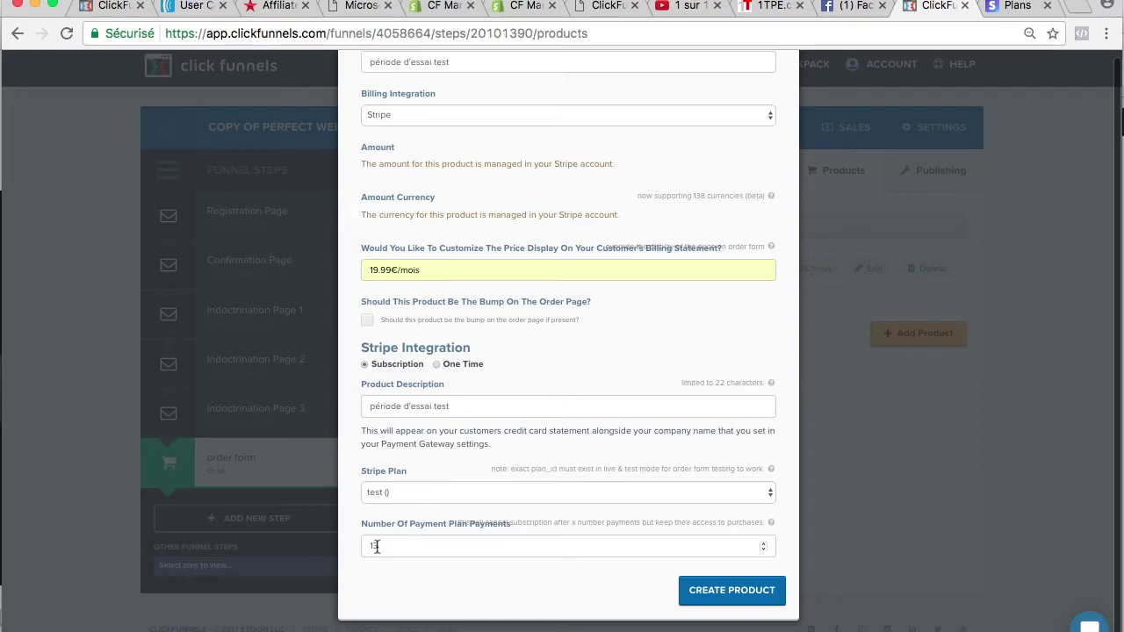
click(737, 604)
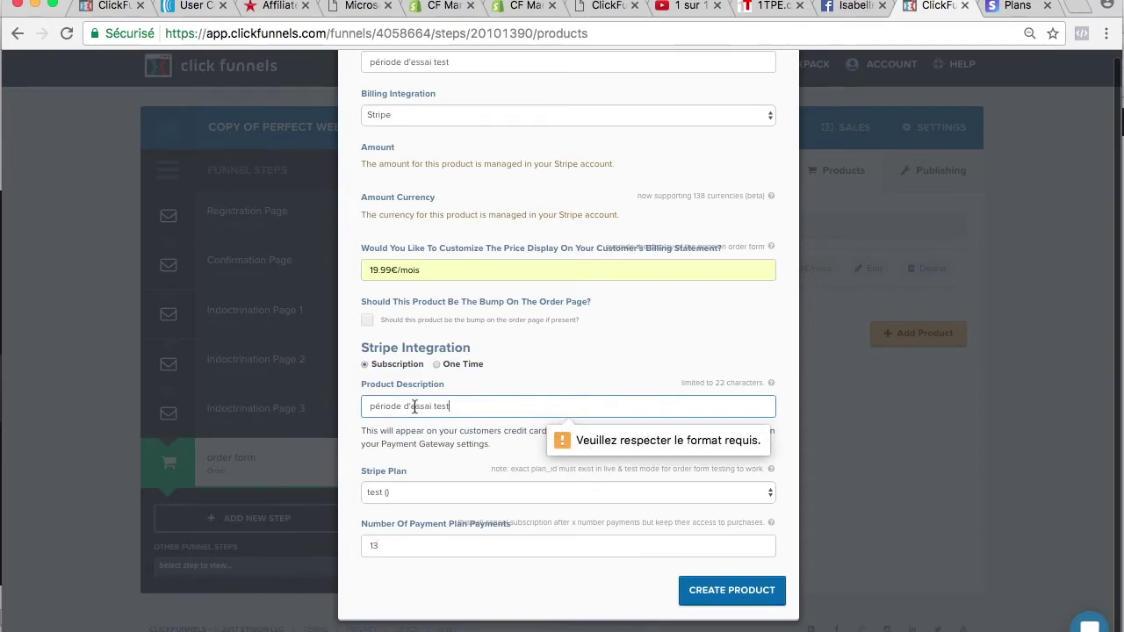
- Correct the product description in the Stripe Integration section to meet the required format and create the product
click(414, 406)
key(BackSpace)
click(734, 597)
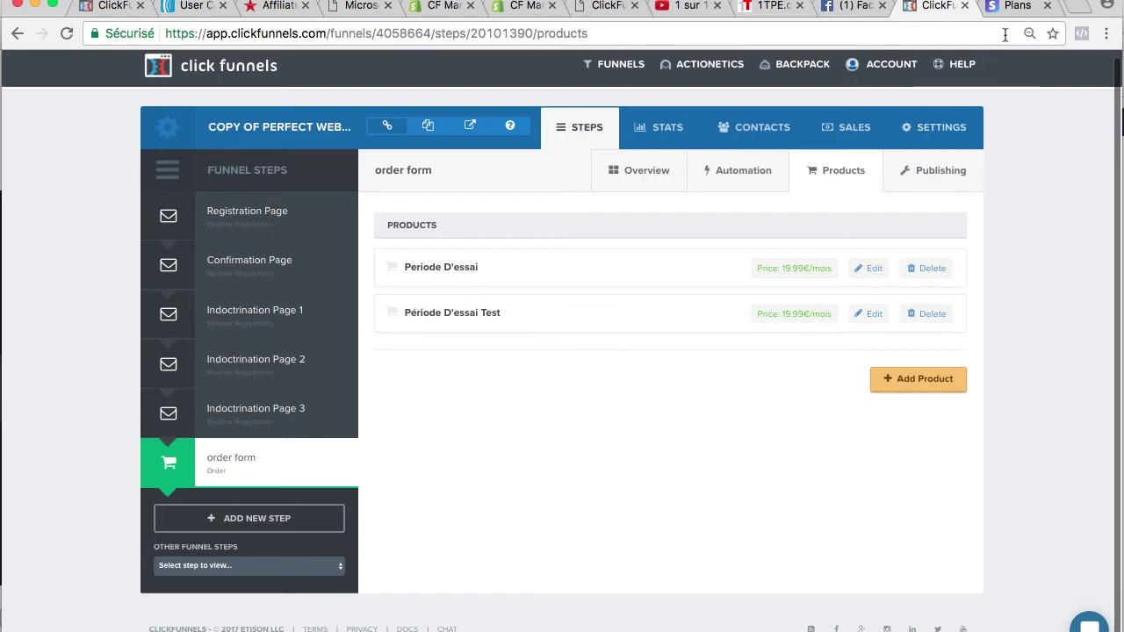
- Switch to the Stripe dashboard, check the subscription settings, and turn on the test data view from the home page
click(1014, 7)
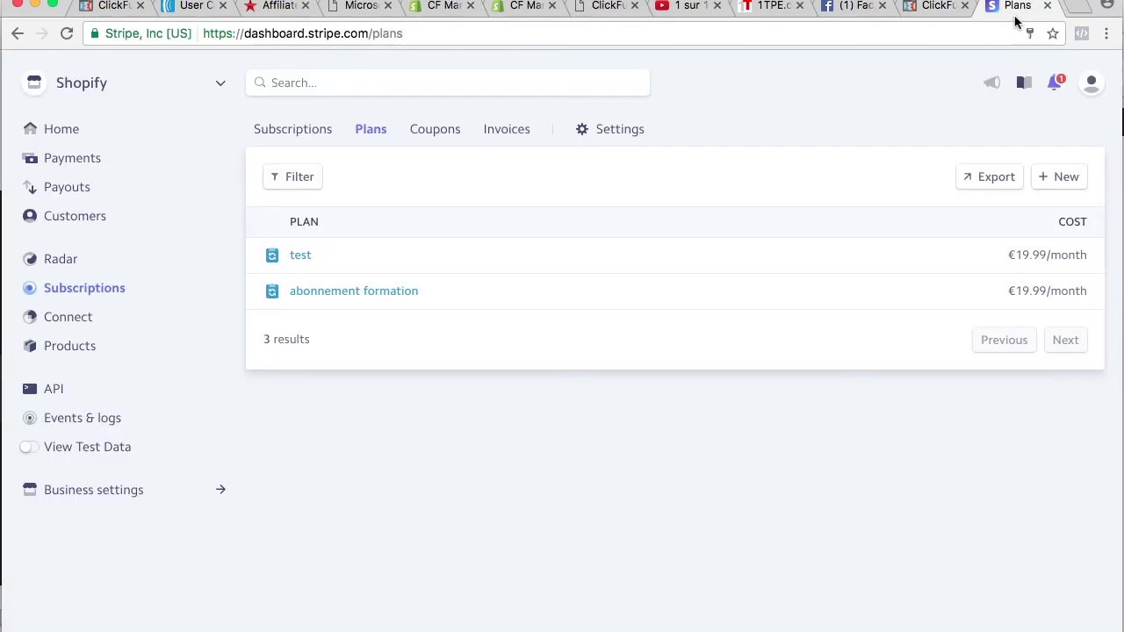
click(612, 132)
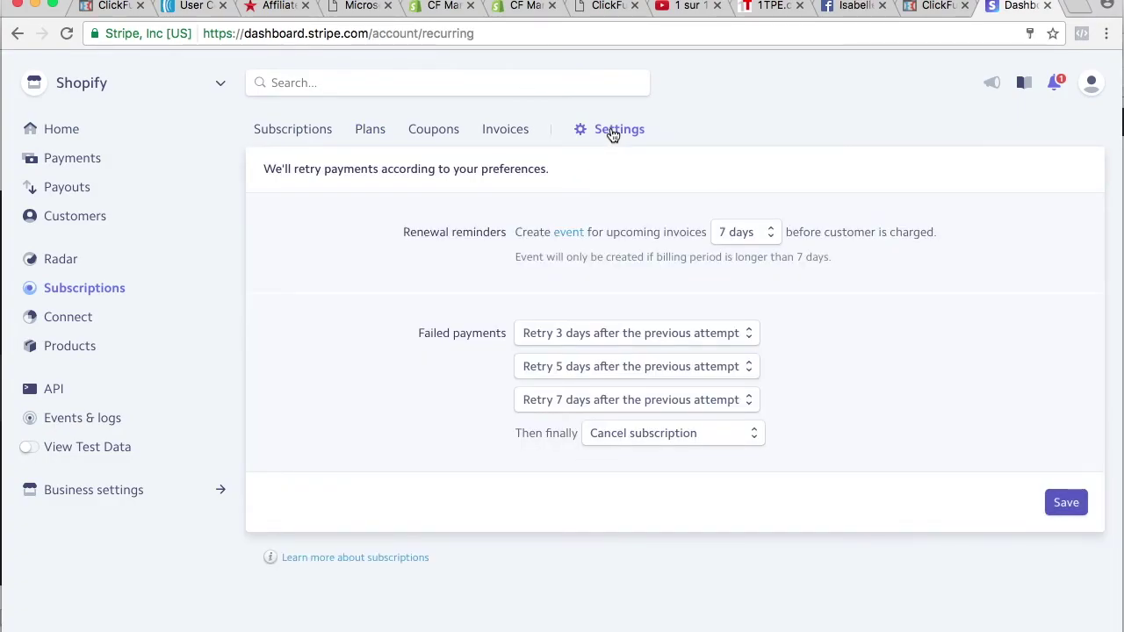
click(68, 134)
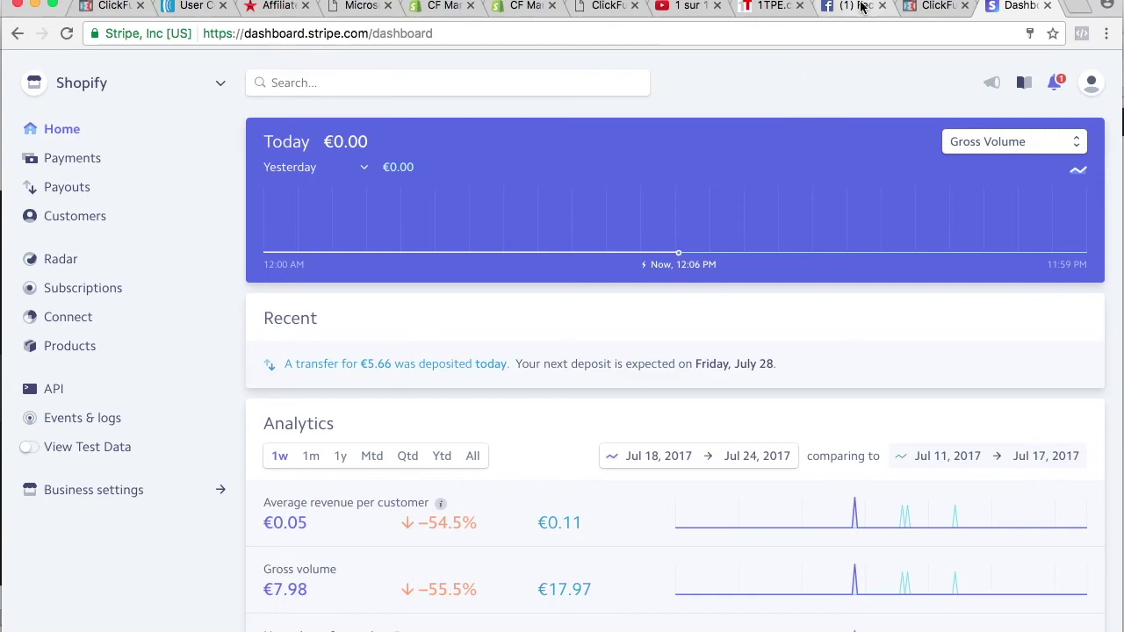
click(29, 446)
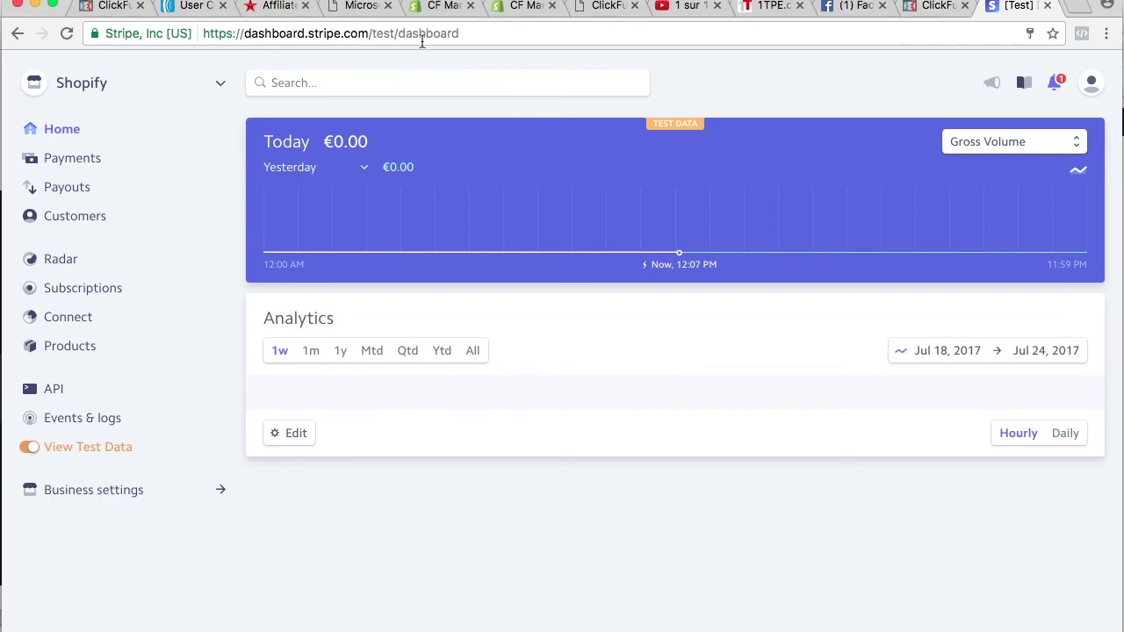
- Switch back to ClickFunnels and open a preview of the order form page from its overview
click(907, 6)
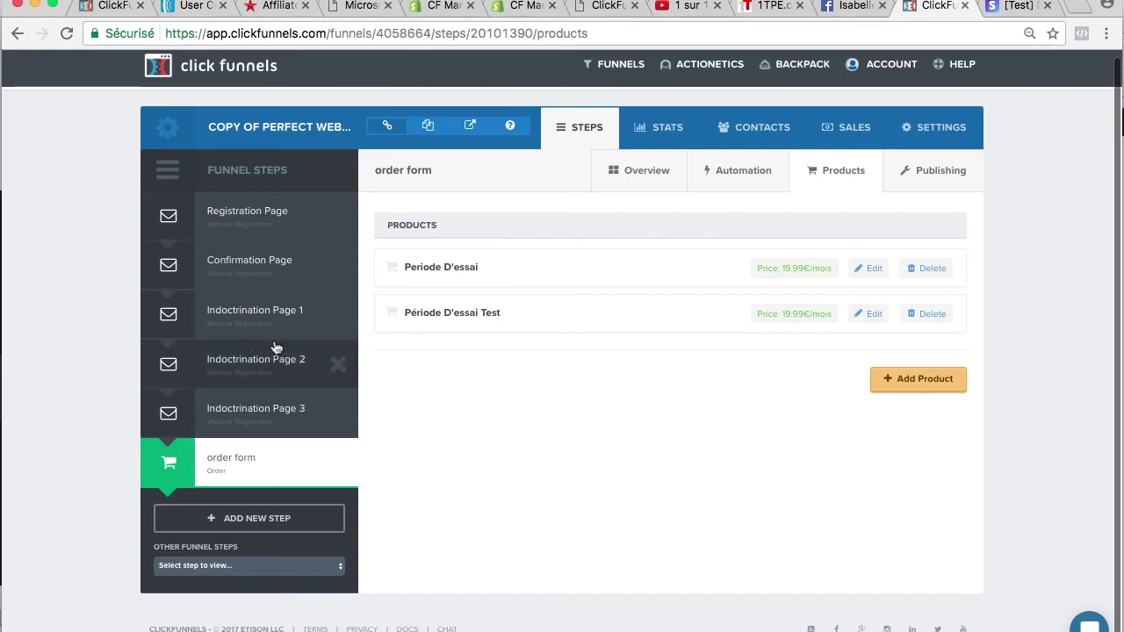
click(651, 173)
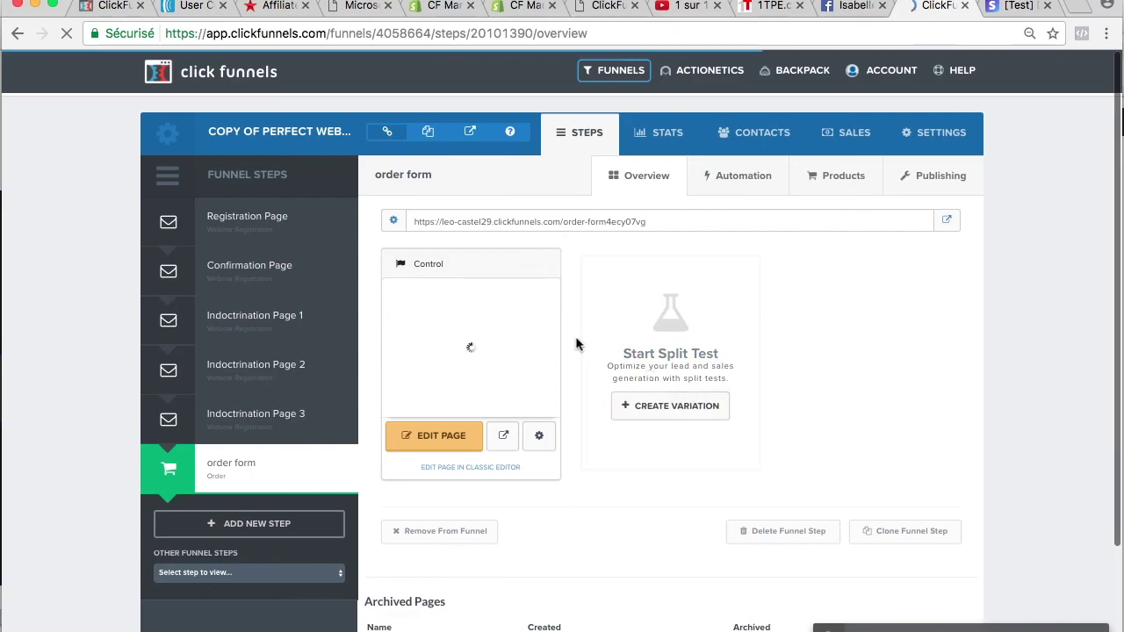
click(502, 435)
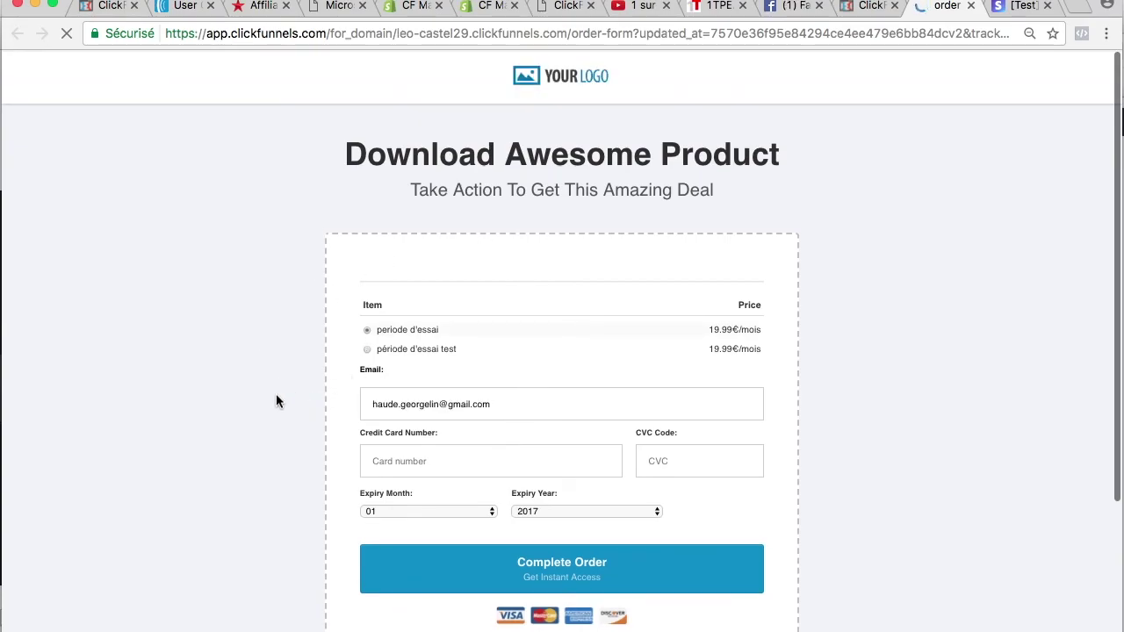
- Choose the "période d'essai test" item on the order form and clear the prefilled email address
click(366, 348)
click(497, 403)
drag(514, 402, 329, 389)
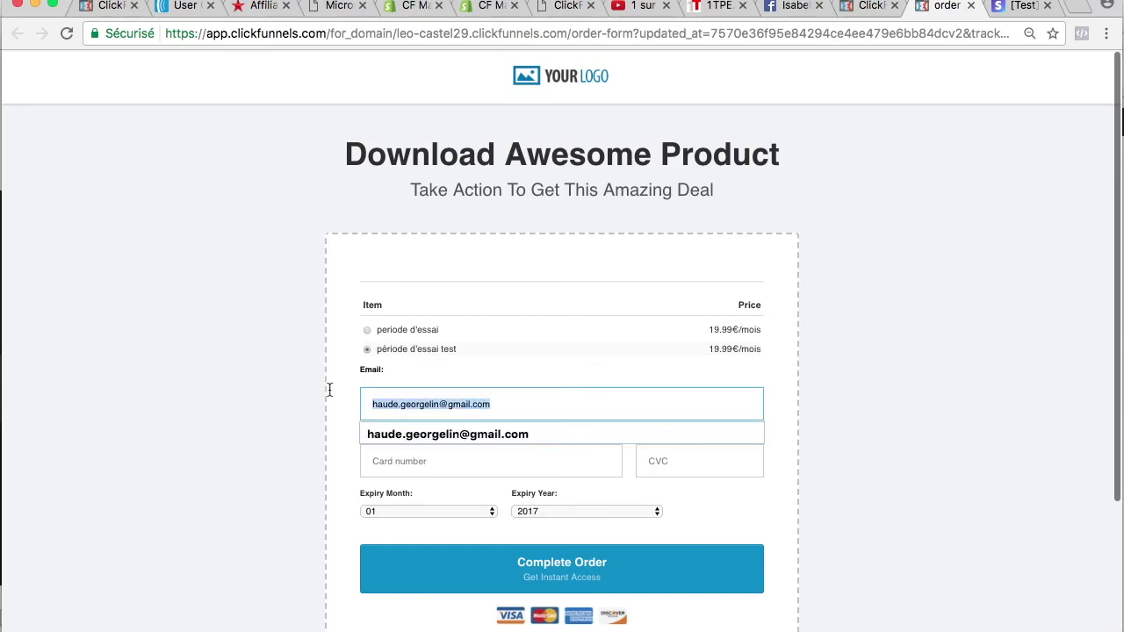
key(BackSpace)
click(267, 376)
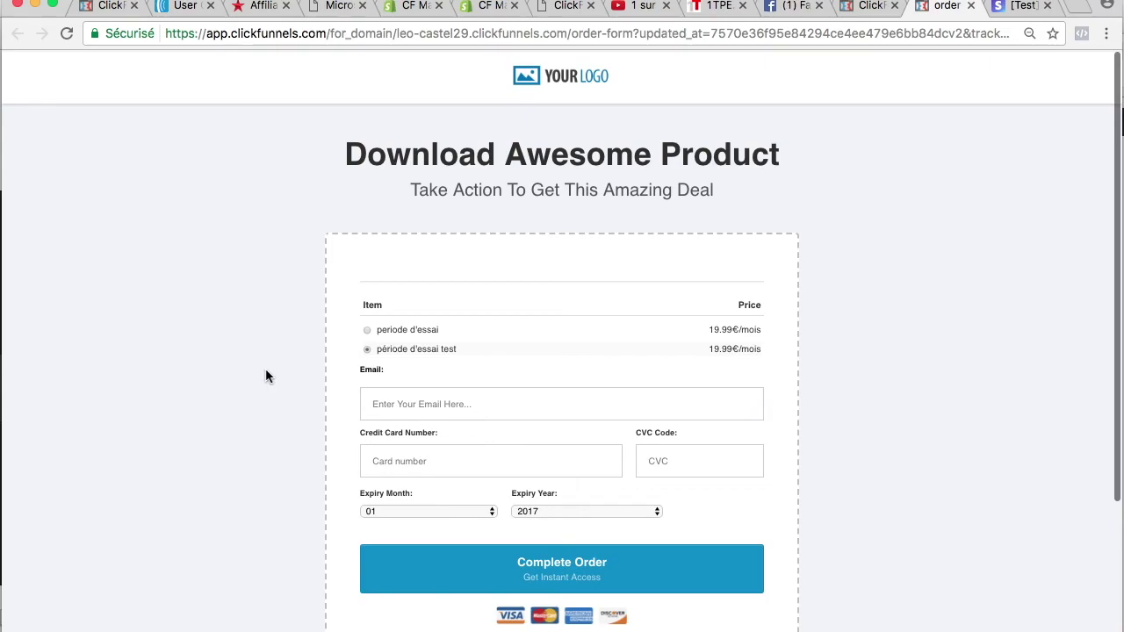